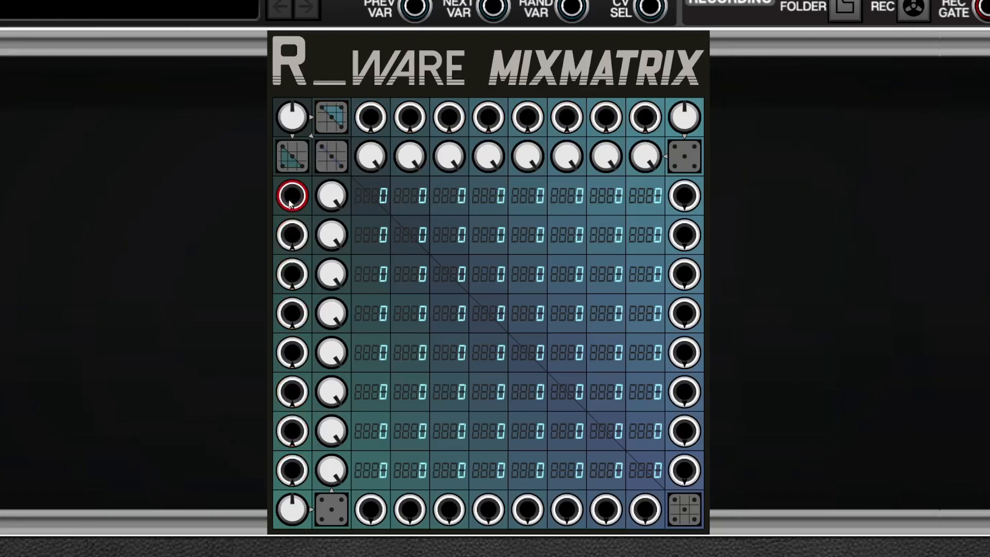
Try out the first X and Y attenuverters and a couple of mix cells on the empty Mixmatrix
click(348, 136)
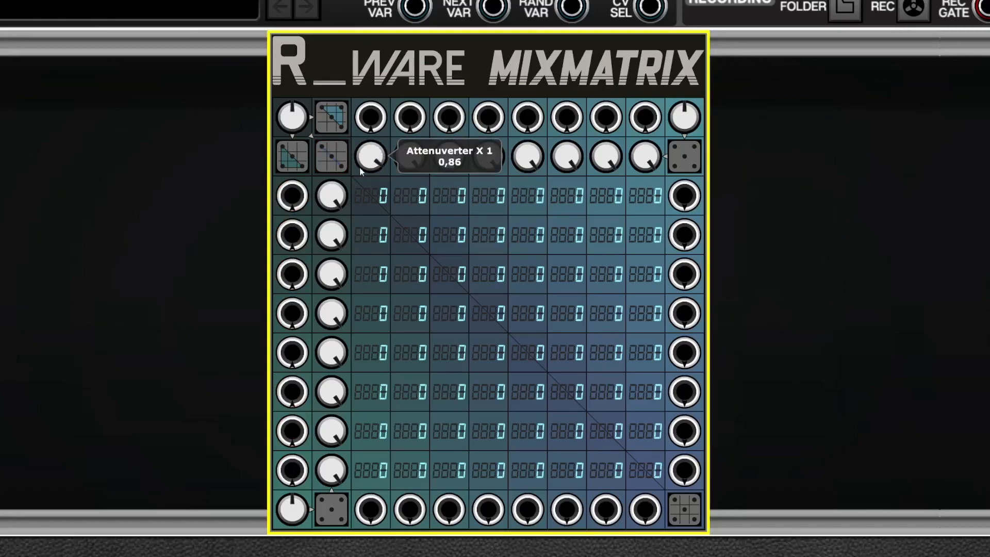
mouse_move(332, 195)
mouse_down()
mouse_move(321, 351)
mouse_move(330, 199)
mouse_up()
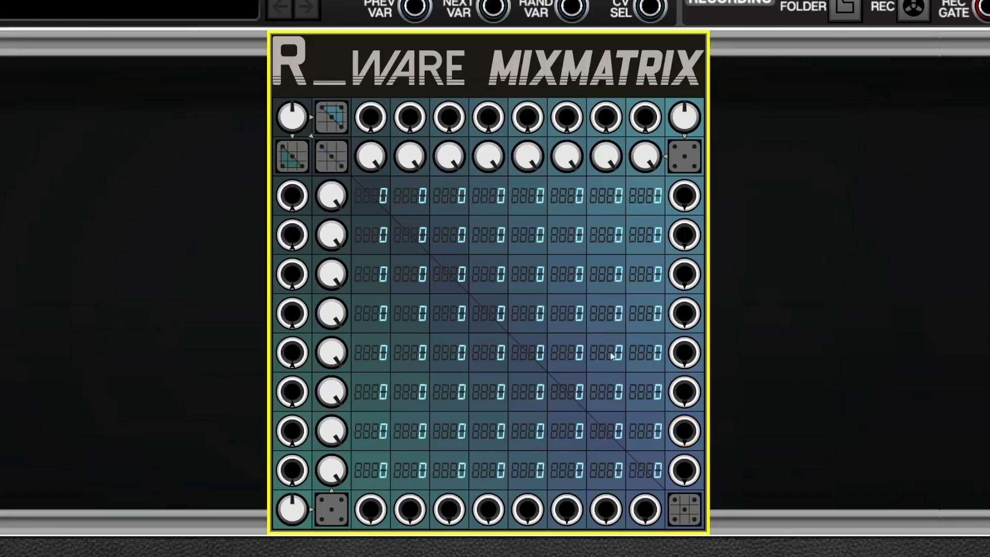
mouse_move(493, 316)
mouse_down()
mouse_move(489, 227)
mouse_move(490, 348)
mouse_up()
drag(448, 392, 443, 326)
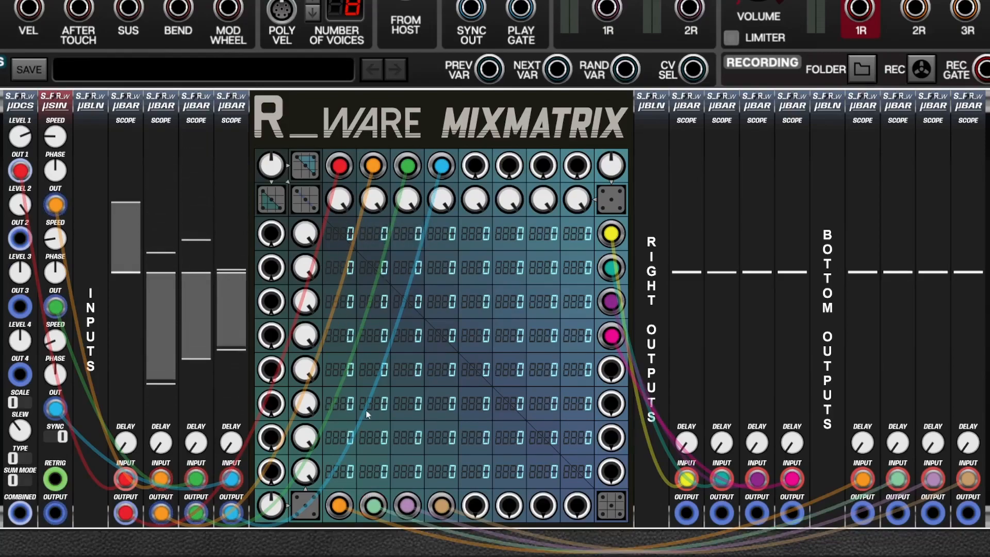
Set the first four mix cells of the matrix's first row to 72, 52, 46 and 50
drag(350, 233, 347, 112)
drag(382, 233, 385, 176)
drag(417, 234, 419, 178)
drag(449, 234, 453, 170)
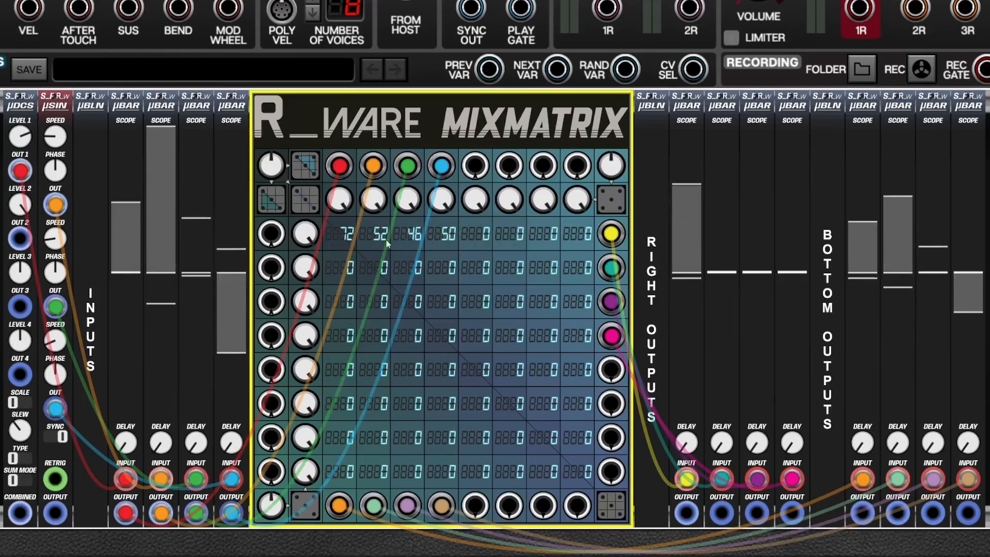
Patch µDCS Out 2 to the first Y input and the second µSIN output to the second Y input
drag(270, 233, 19, 239)
mouse_move(22, 399)
mouse_down()
mouse_move(23, 410)
mouse_move(23, 391)
mouse_up()
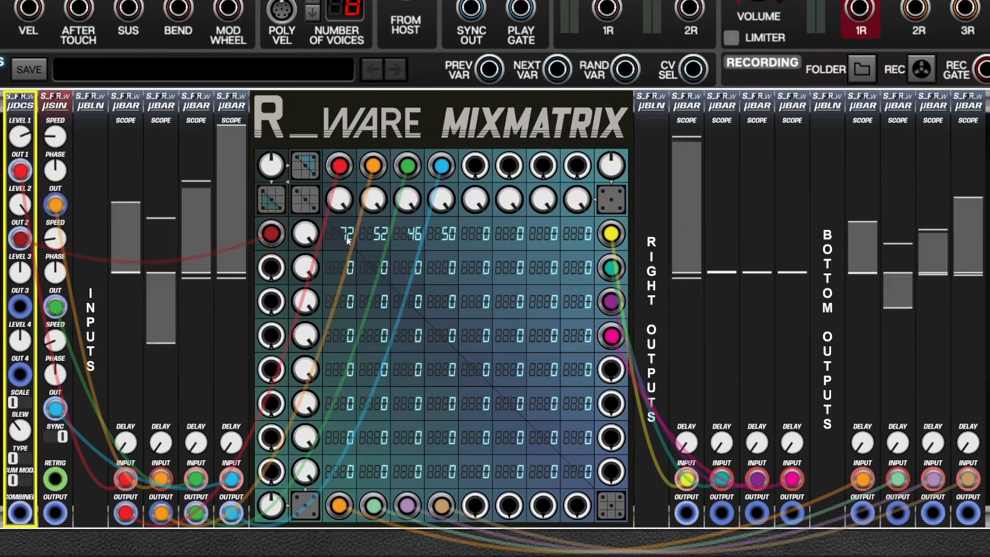
drag(271, 268, 56, 307)
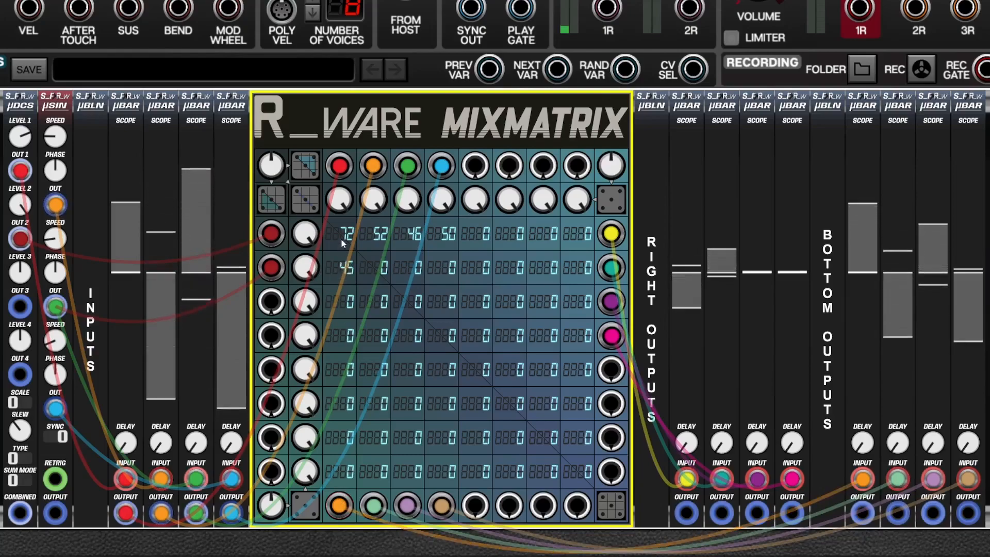
Set the first-column mix cells to 77 in row two and 68 in row three, and raise row four's
drag(334, 269, 342, 247)
drag(340, 301, 351, 258)
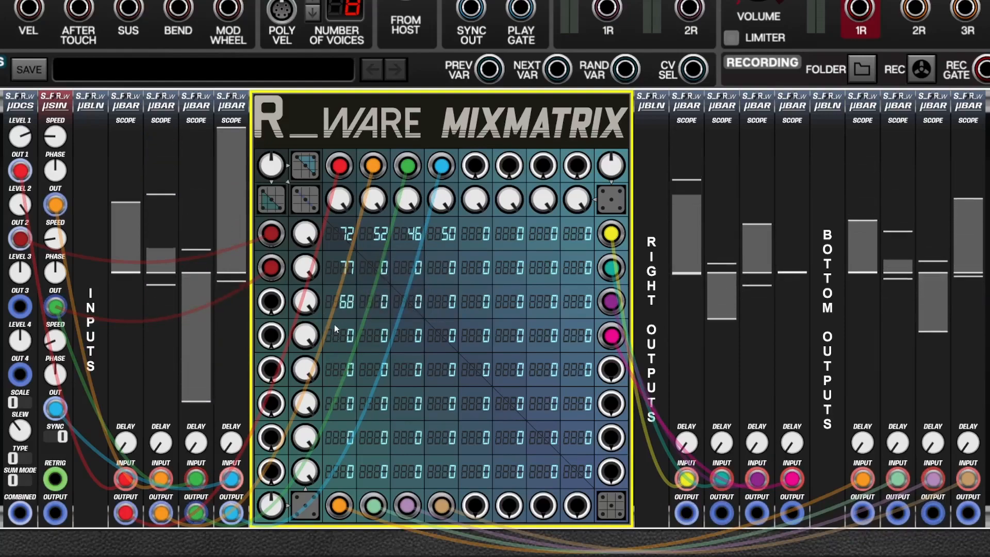
drag(339, 401, 342, 204)
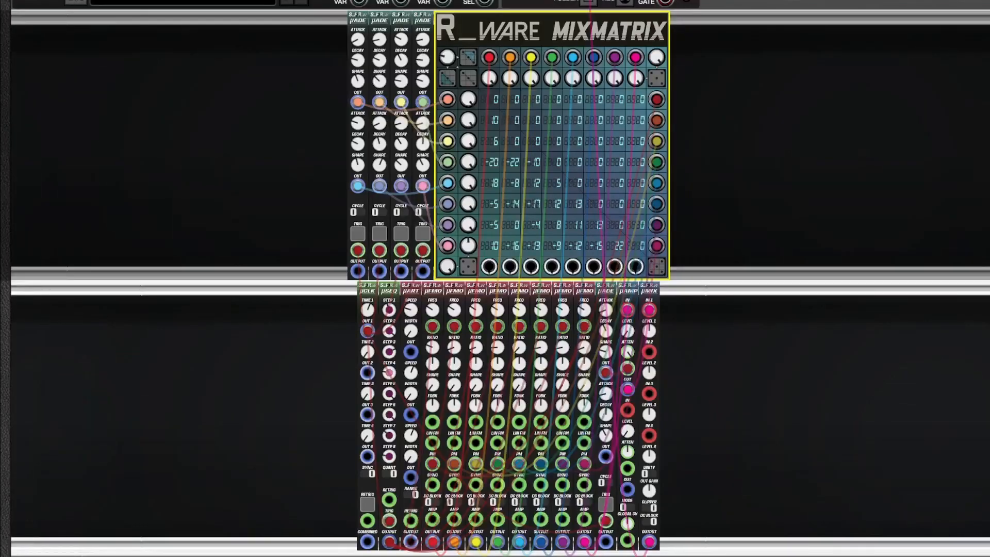
Try lowering the Y 8 attenuverter to 0.72 and restore the Y attenuverters to full level
click(333, 233)
drag(470, 244, 470, 182)
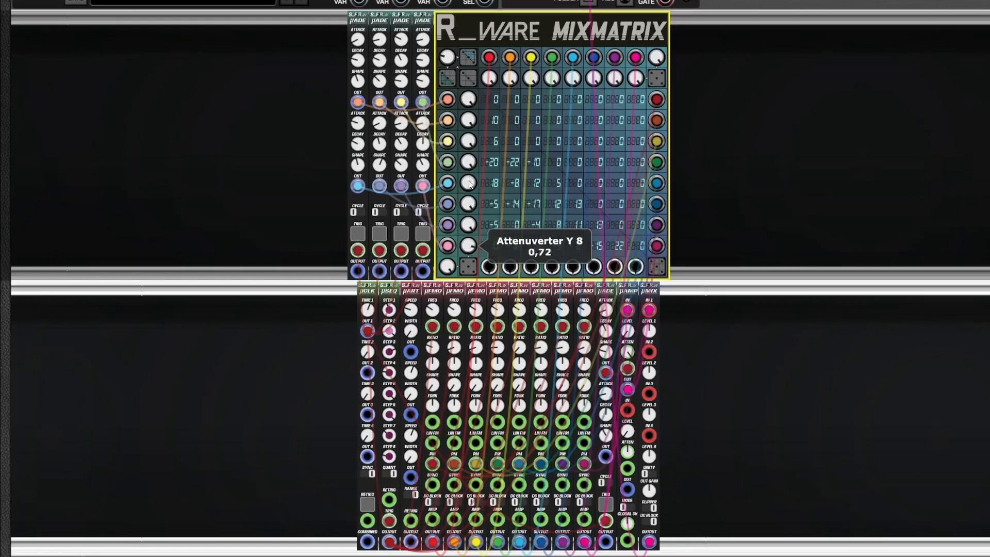
drag(469, 126, 469, 126)
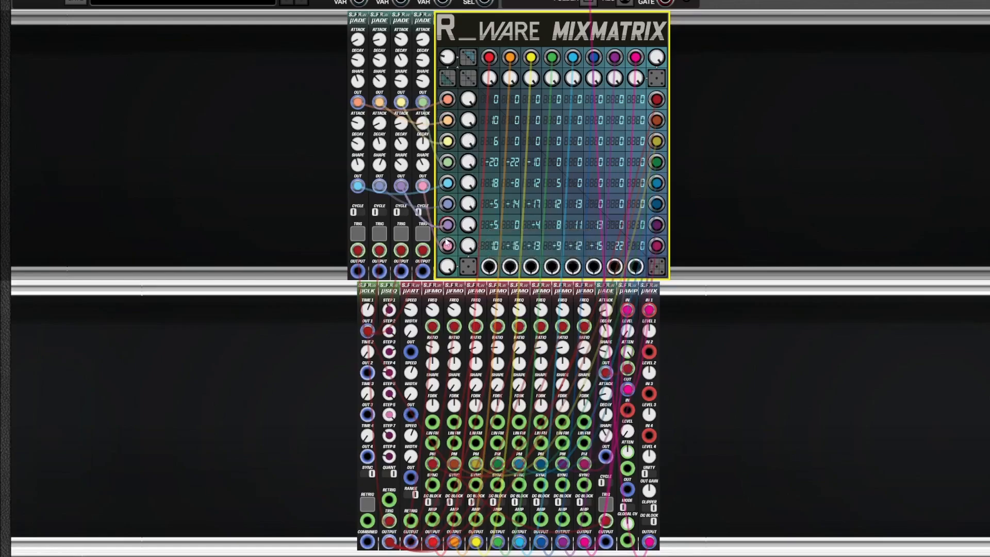
click(432, 293)
click(498, 287)
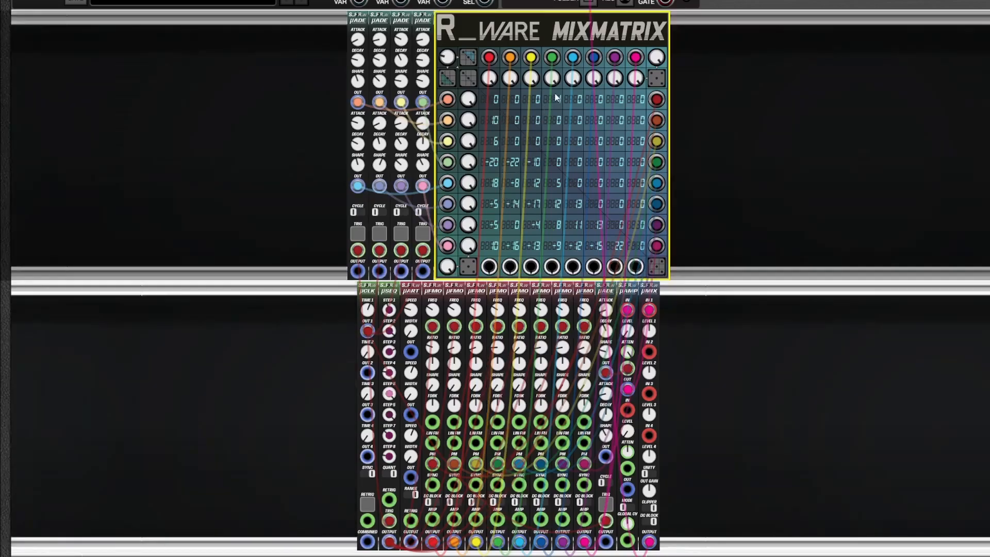
Try mix amounts on and above the diagonal, such as 62.50 in MIX 3 - 5, and reset those cells to 0
mouse_move(555, 107)
mouse_down()
mouse_move(557, 64)
mouse_move(569, 138)
mouse_move(576, 98)
mouse_up()
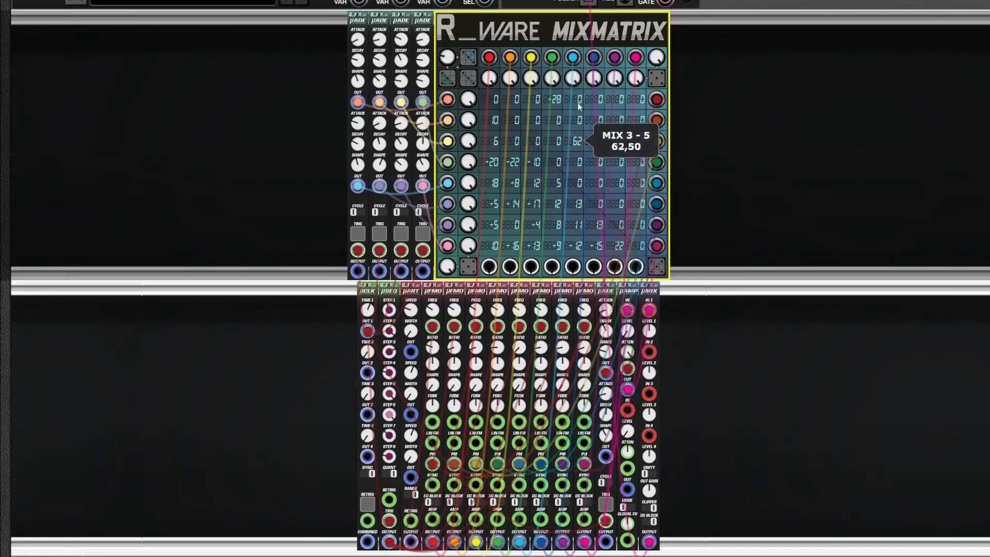
double_click(582, 143)
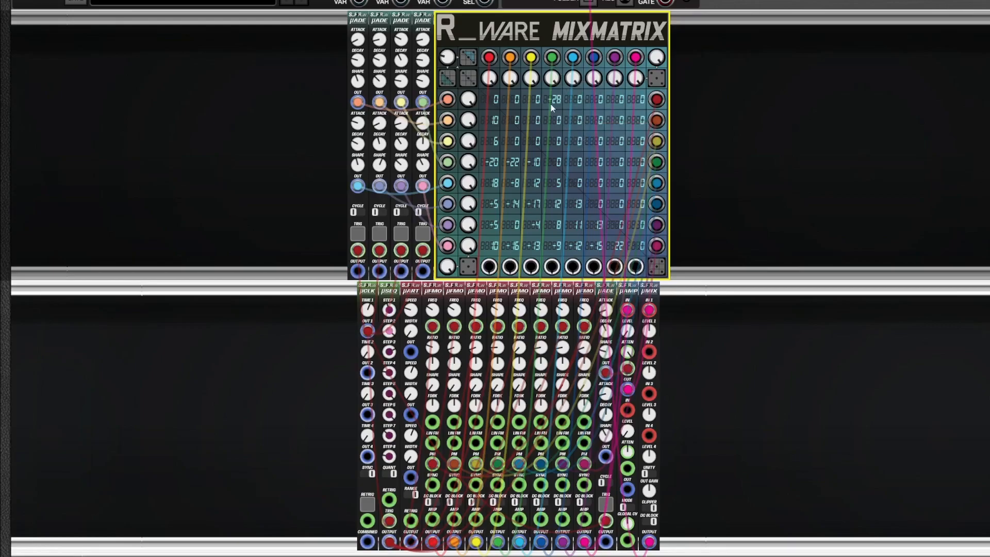
mouse_move(496, 107)
mouse_down()
mouse_move(498, 88)
mouse_move(498, 105)
mouse_move(498, 97)
mouse_move(524, 109)
mouse_up()
double_click(534, 125)
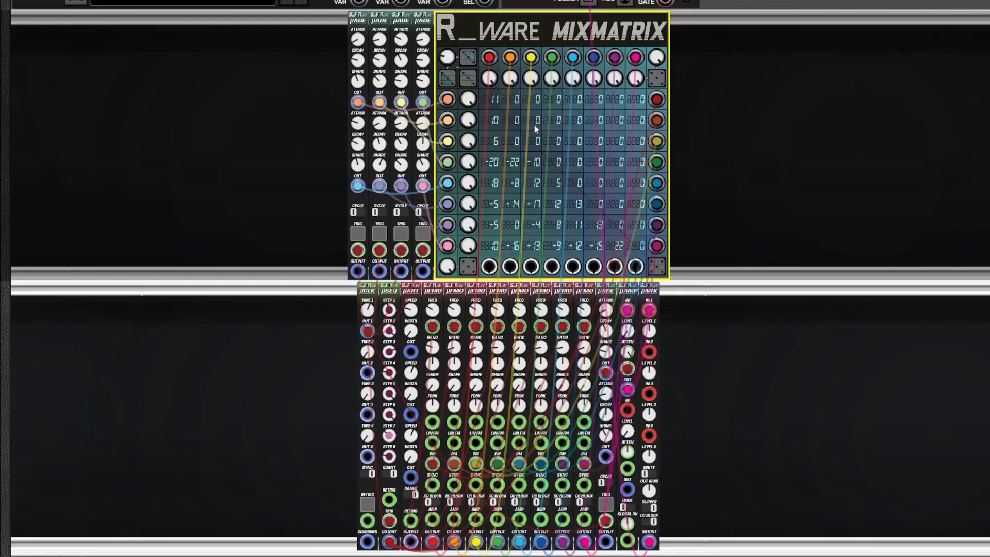
mouse_move(620, 231)
mouse_down()
mouse_move(621, 214)
mouse_move(639, 232)
mouse_up()
double_click(641, 243)
double_click(621, 227)
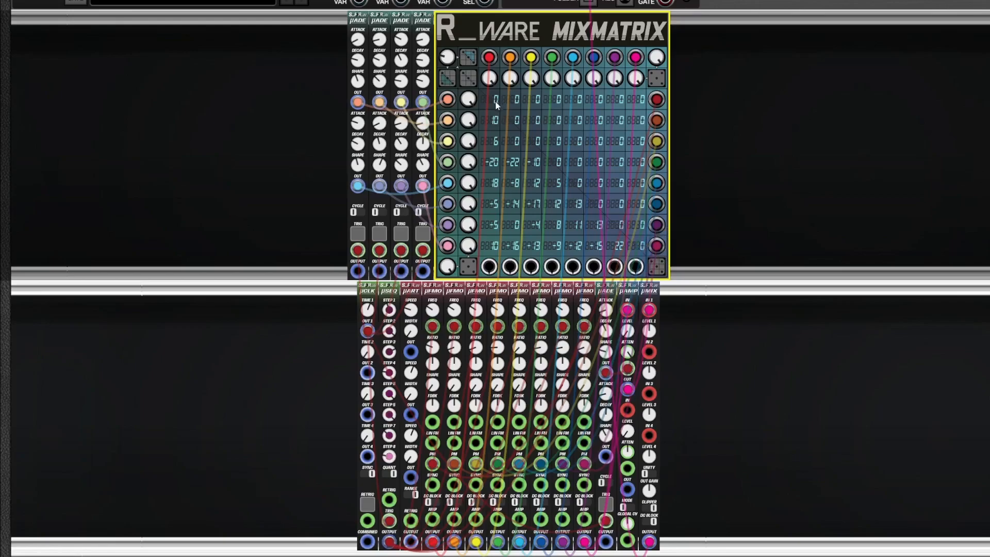
Randomize the mix cells below the diagonal, and clear both those cells and the Y attenuverters
drag(468, 162, 460, 124)
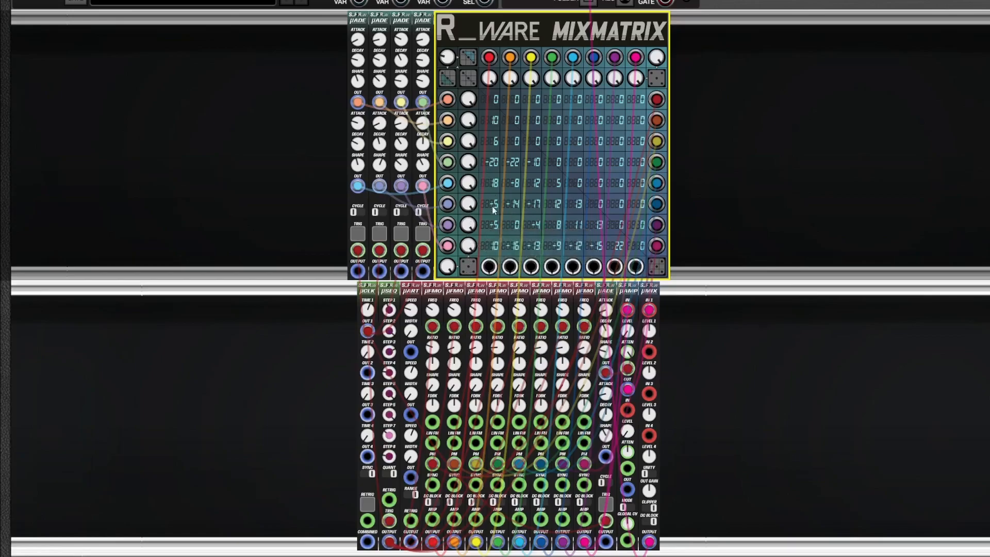
click(445, 81)
click(444, 81)
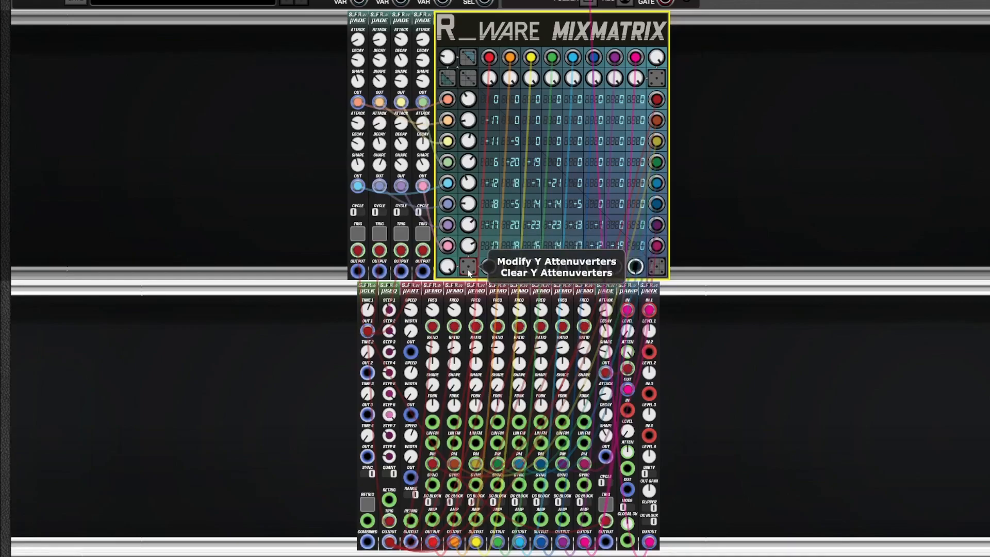
ctrl+click(469, 270)
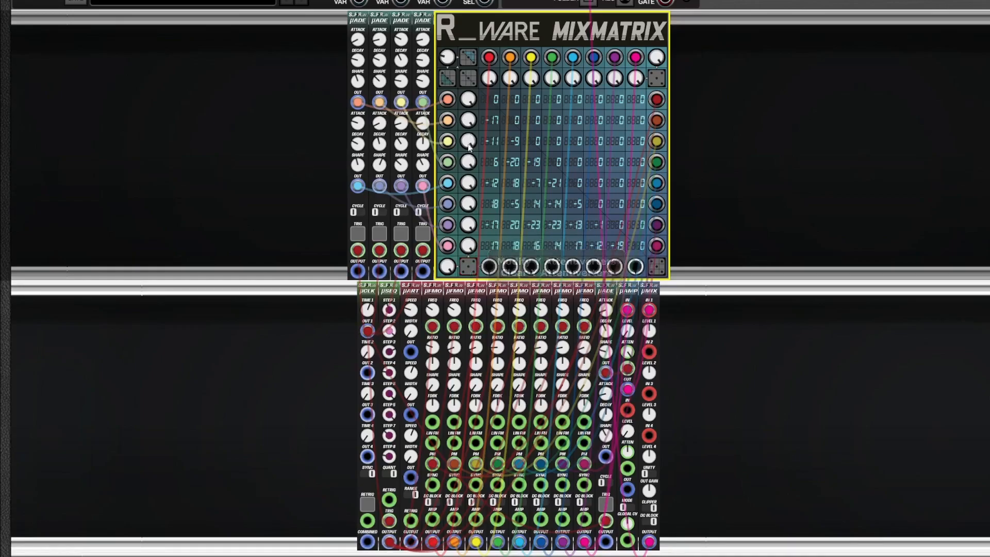
ctrl+click(445, 78)
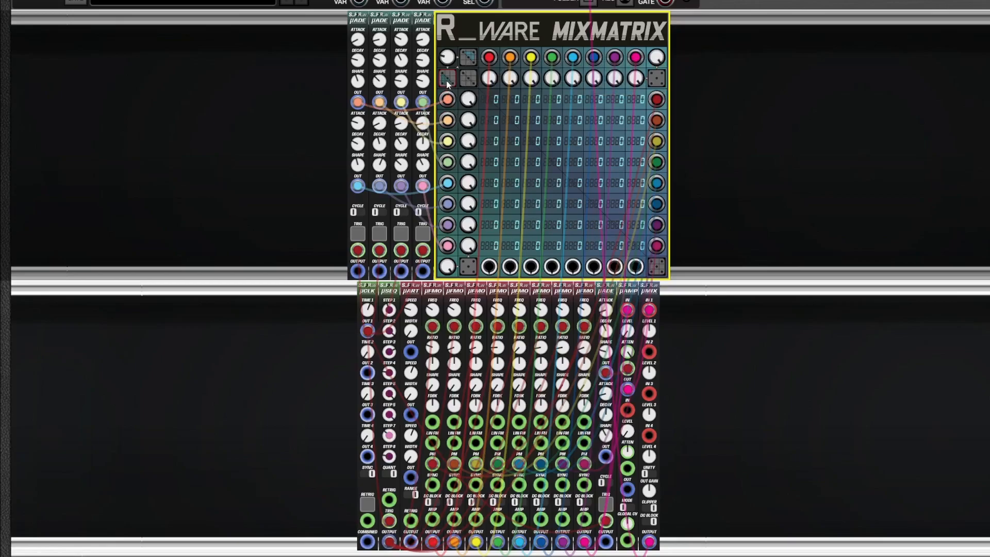
Randomize the mix cells below the diagonal repeatedly, using first a wider and finally a narrower random range
click(444, 80)
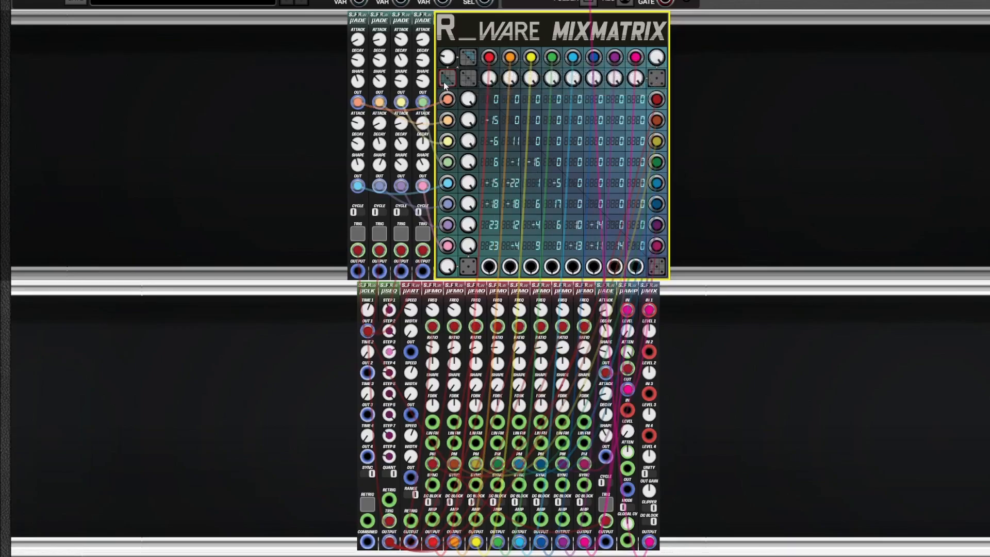
drag(447, 64, 453, 77)
click(452, 76)
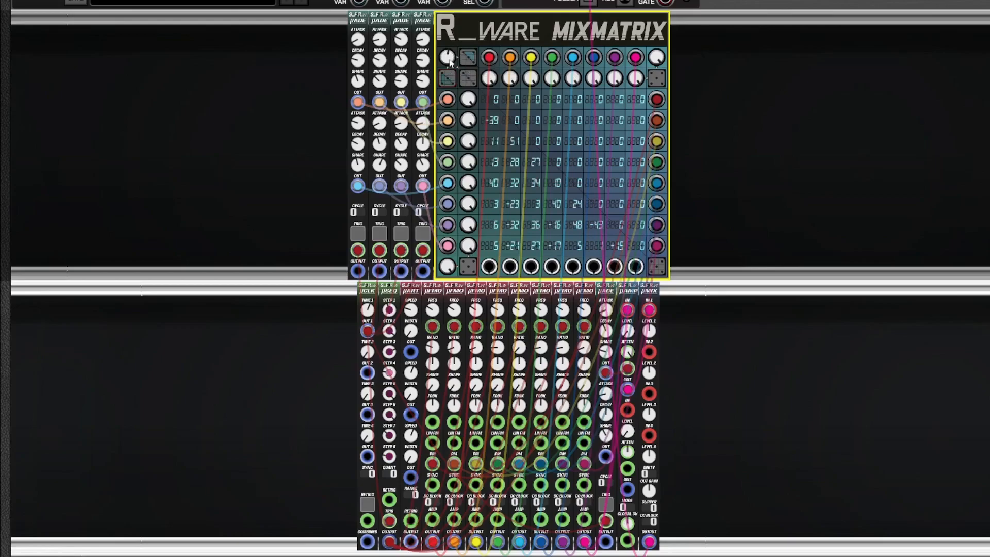
mouse_move(450, 63)
drag(451, 98, 451, 105)
click(449, 79)
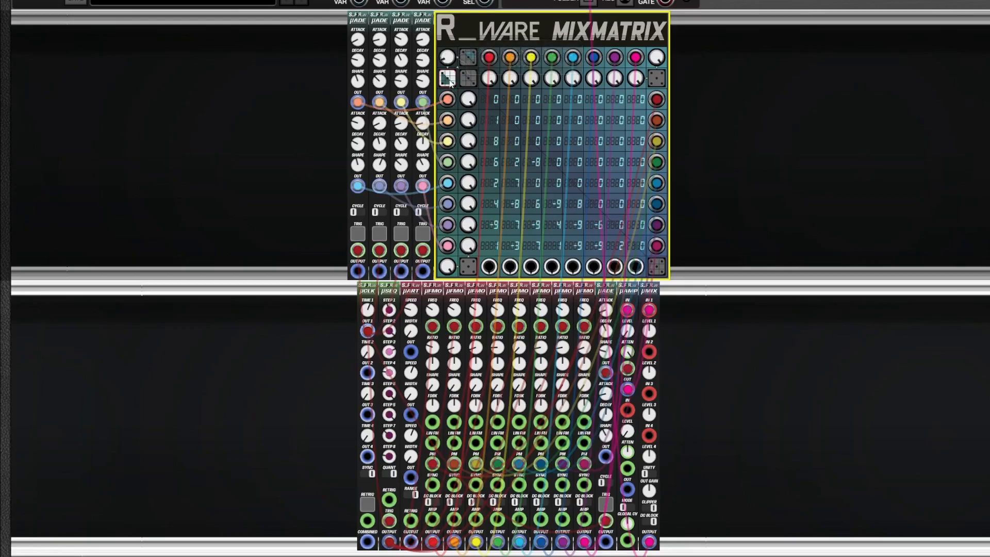
Readjust the mix random range and generate a new set of random values below the diagonal
drag(450, 59, 450, 39)
click(451, 82)
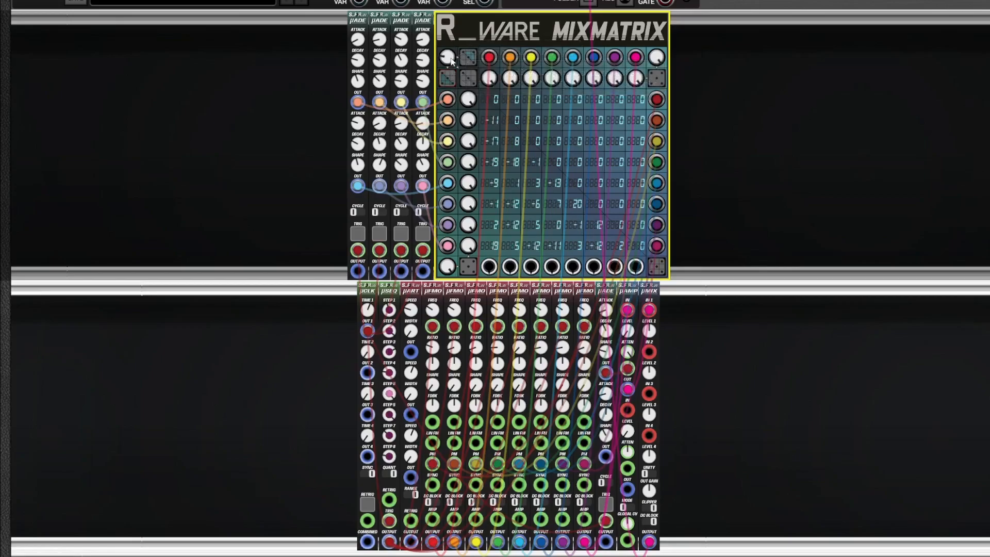
click(451, 78)
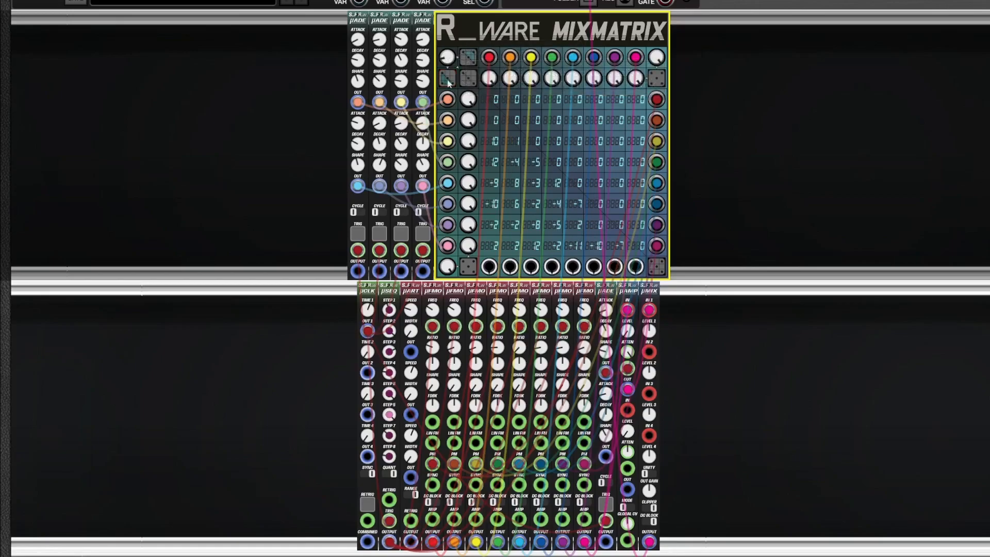
Set the X Attenuverter Rand Range to 1.00 and randomize the X and Y attenuverters
drag(658, 62, 659, 121)
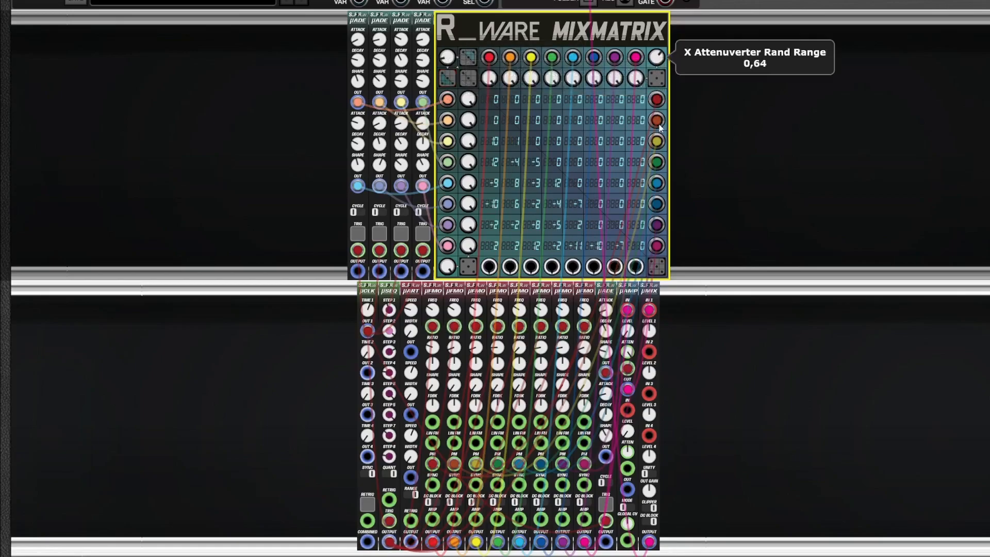
drag(656, 56, 664, 2)
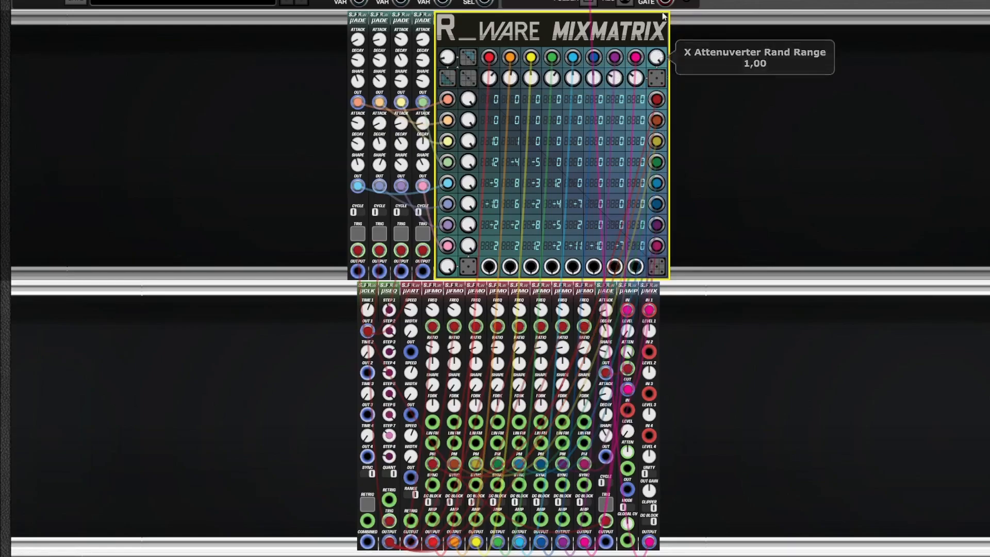
click(462, 266)
click(467, 266)
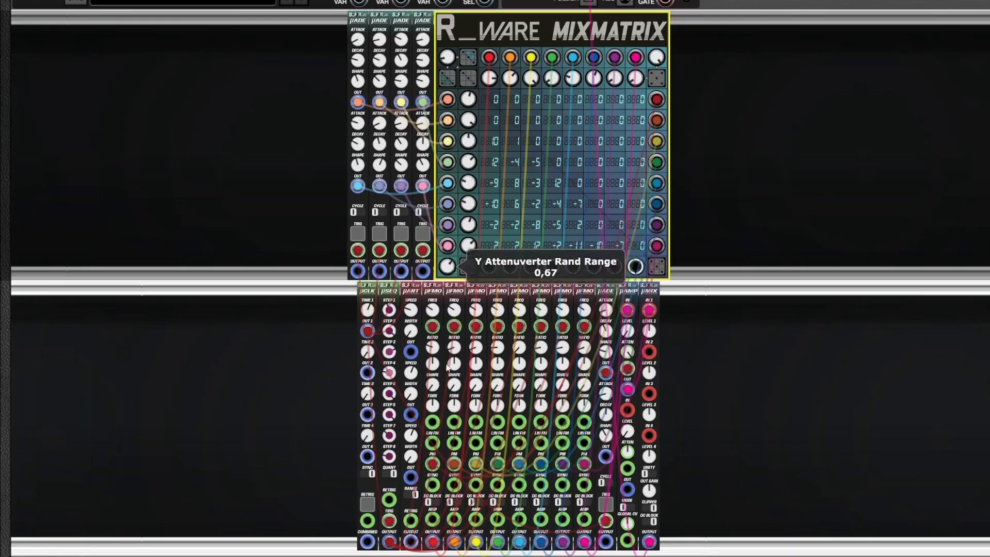
Adjust the Y Attenuverter Rand Range and randomize the Y attenuverters again
drag(447, 453, 447, 455)
drag(447, 267, 447, 141)
drag(453, 271, 452, 164)
click(470, 271)
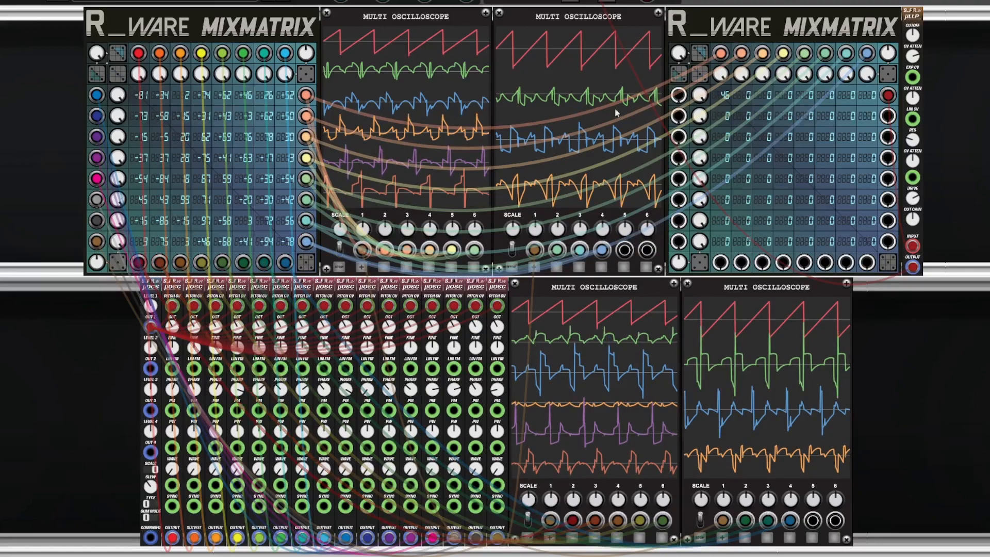
Audition first-row inputs individually on the second Mixmatrix, with MIX 1 - 4 at 57.50, MIX 1 - 5 at 58.00 and MIX 1 - 1 at 53.00
click(742, 100)
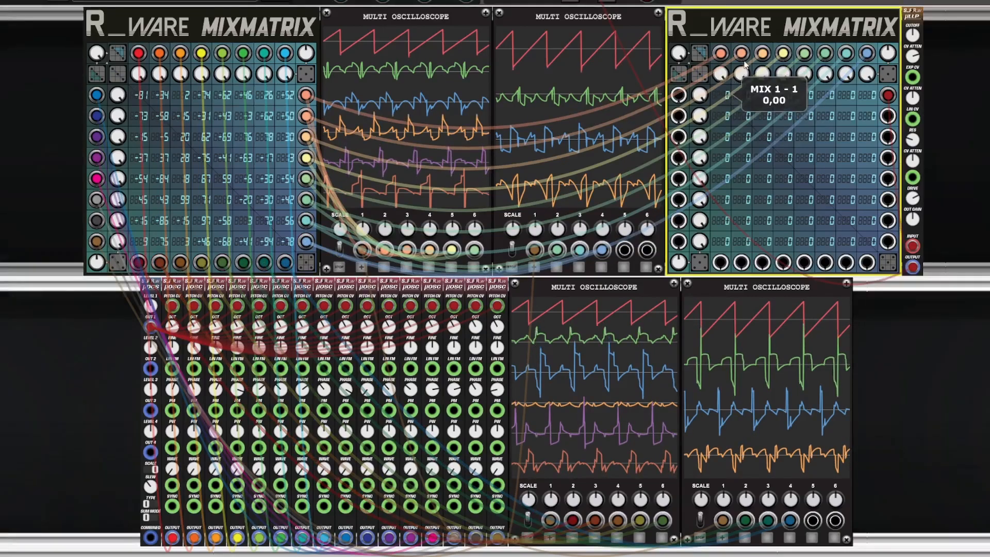
drag(745, 65, 745, 64)
mouse_move(751, 99)
mouse_down()
mouse_move(766, 96)
mouse_move(766, 63)
mouse_move(790, 57)
mouse_up()
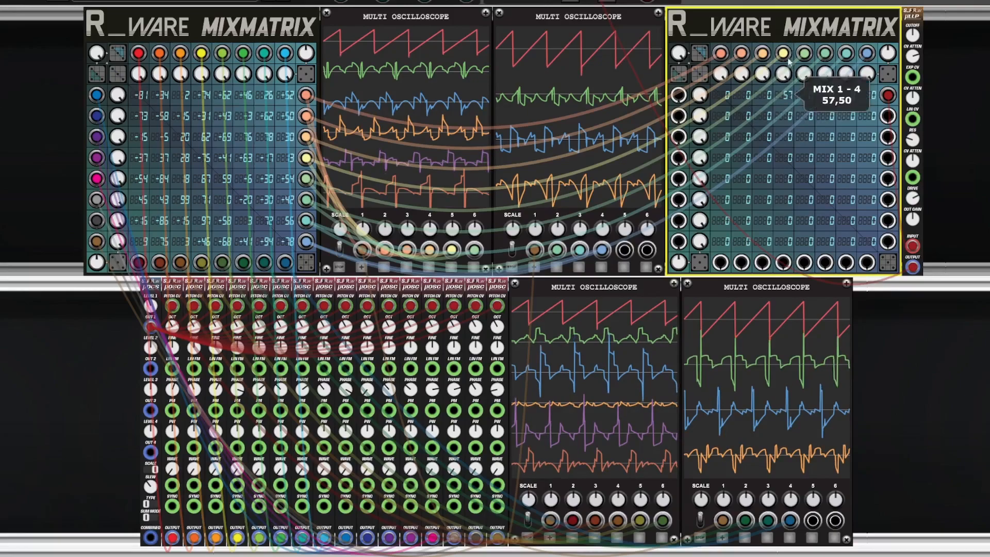
drag(808, 96, 808, 83)
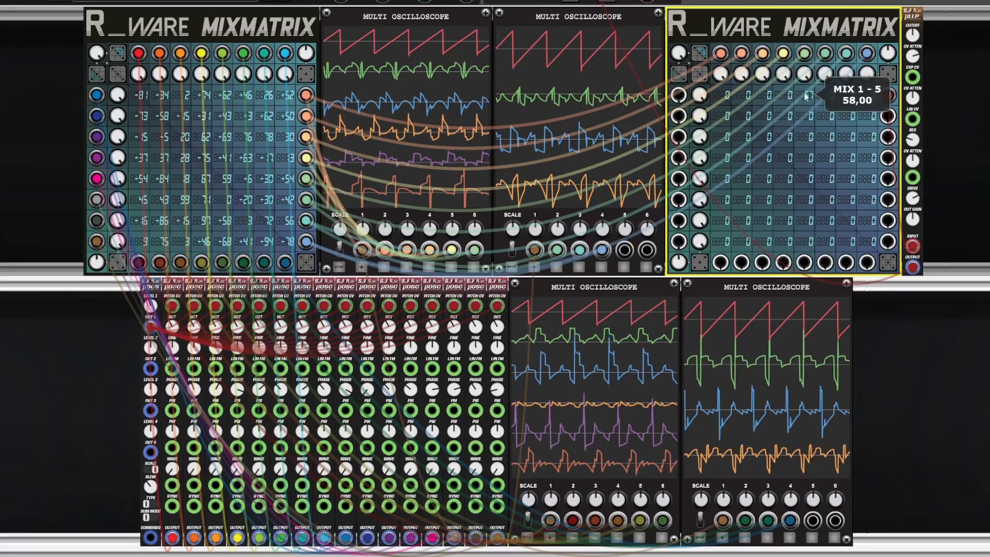
double_click(807, 99)
drag(720, 57, 729, 88)
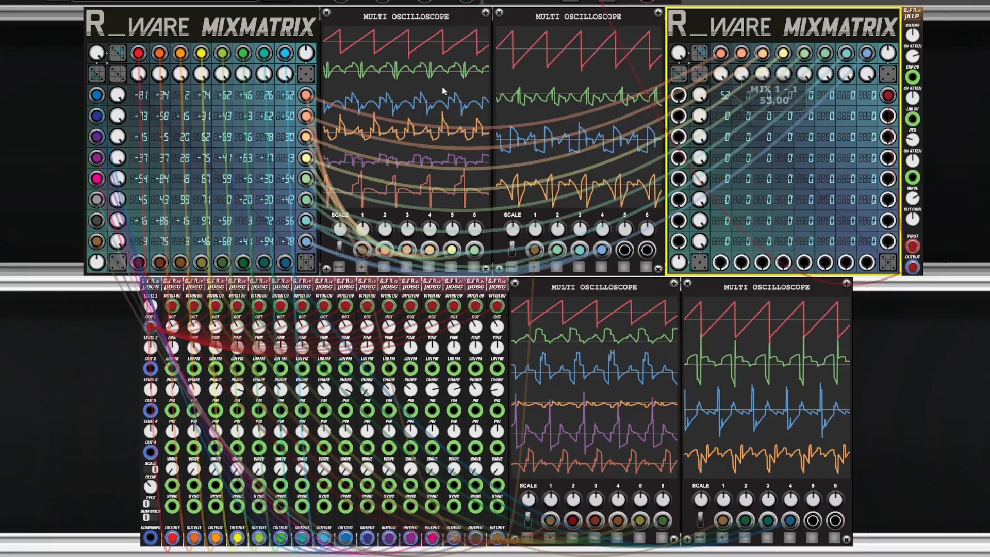
Randomize the first Mixmatrix's mix cells above the diagonal several times, and its diagonal cells
click(118, 57)
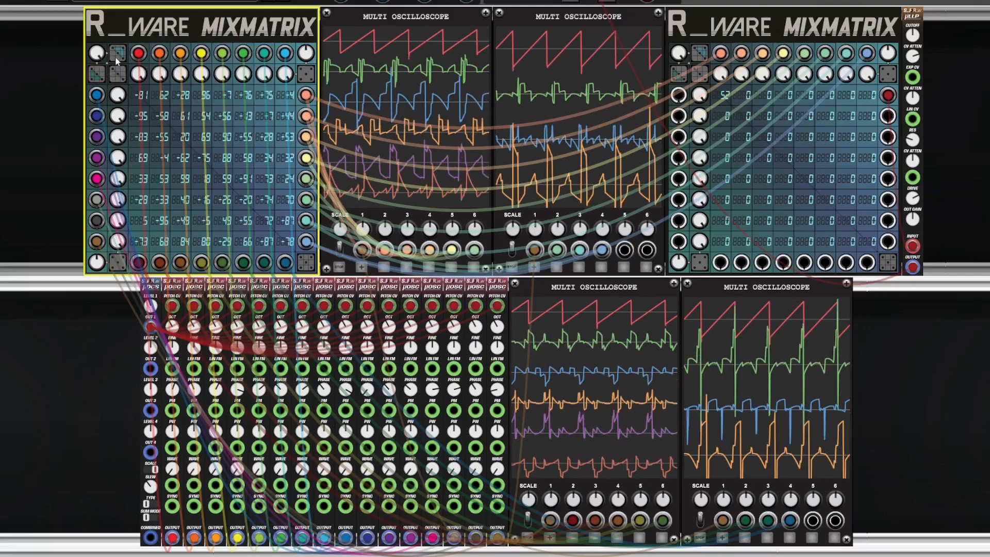
click(116, 57)
click(116, 57)
click(118, 75)
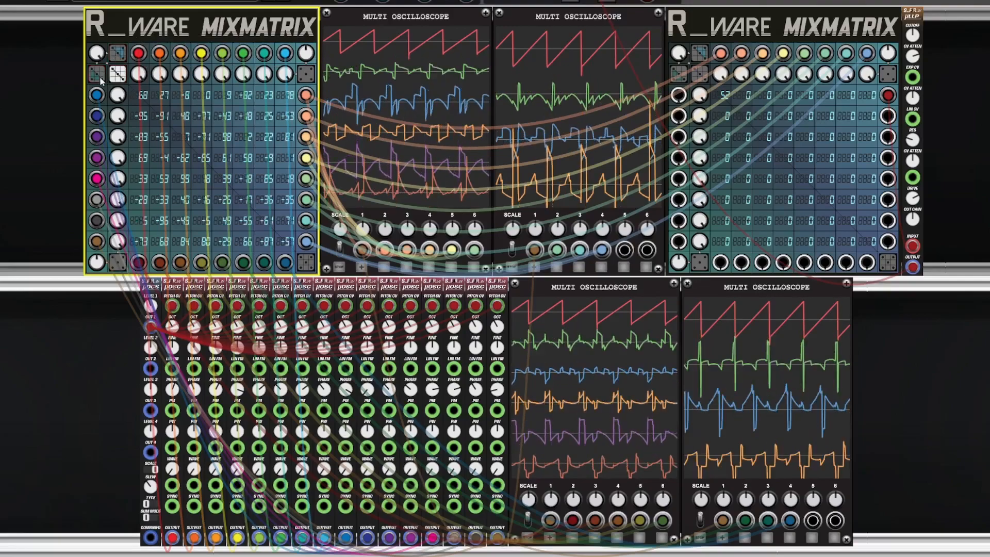
Reset MIX 1 - 1 on the second Mixmatrix to 0 and raise MIX 1 - 6 to 46.00
drag(729, 97, 751, 98)
drag(828, 58, 827, 49)
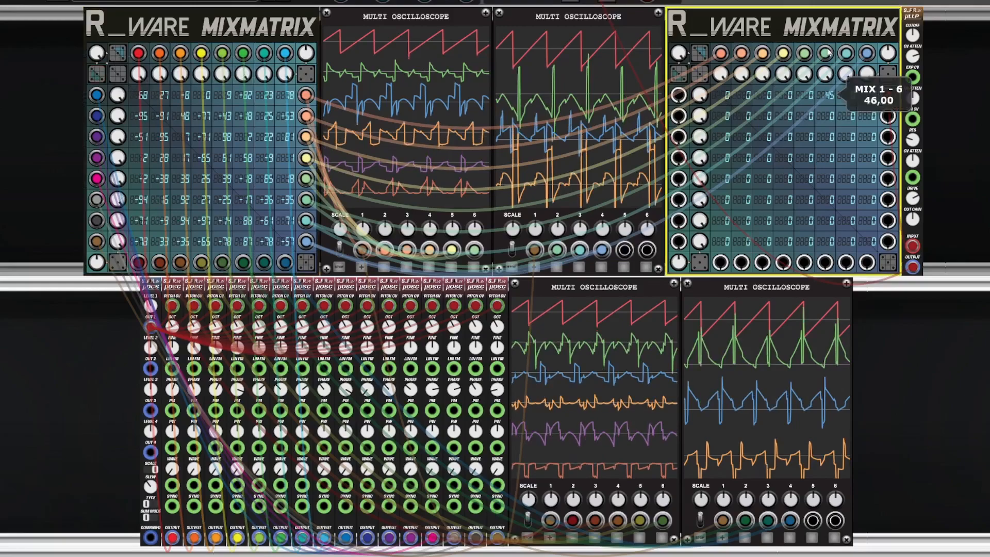
Randomize the first Mixmatrix's mix cells above and below the diagonal again
click(96, 75)
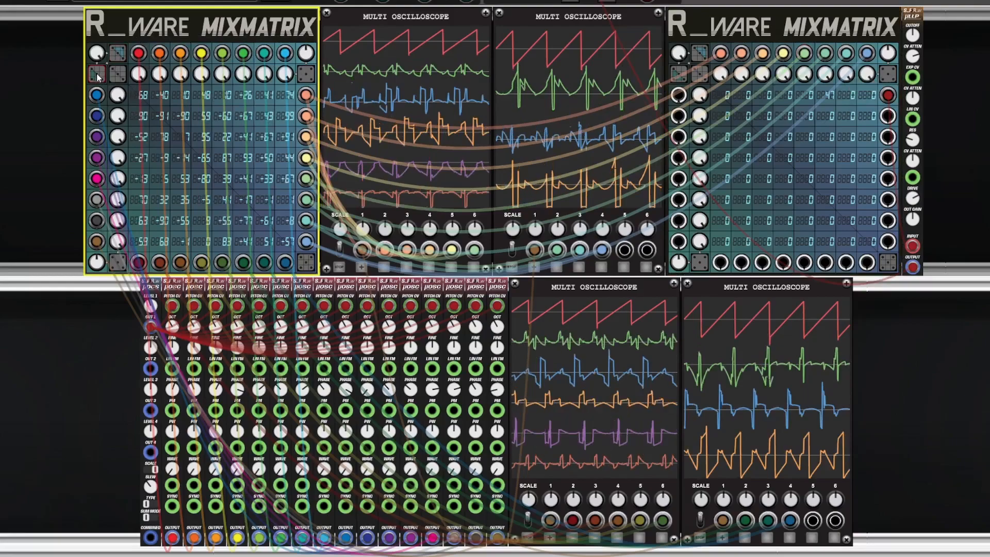
click(111, 79)
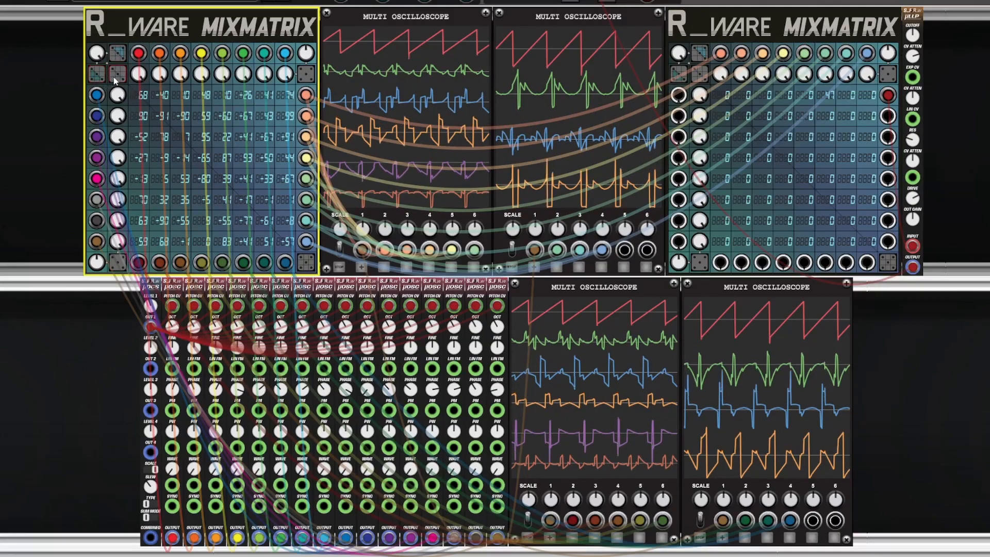
click(114, 81)
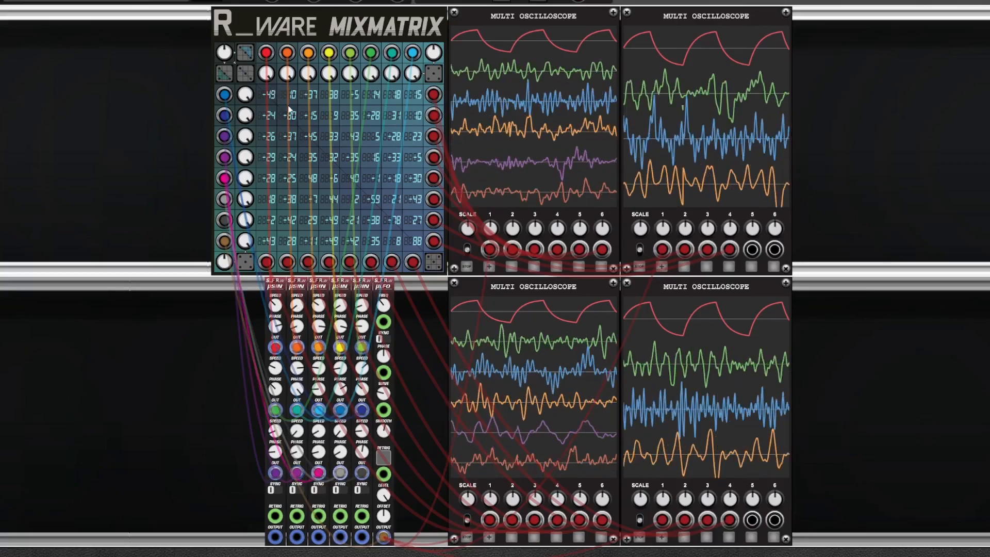
Raise MIX 1 - 2 to 50 in the sine-modulator patch, and clear all of the Mixmatrix's mix cells to 0
drag(285, 102, 272, 137)
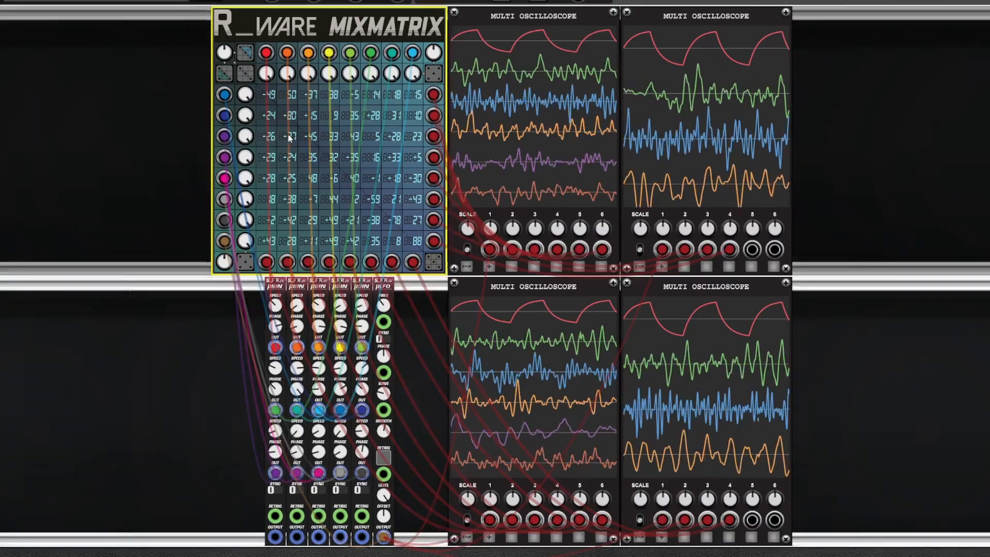
mouse_move(289, 137)
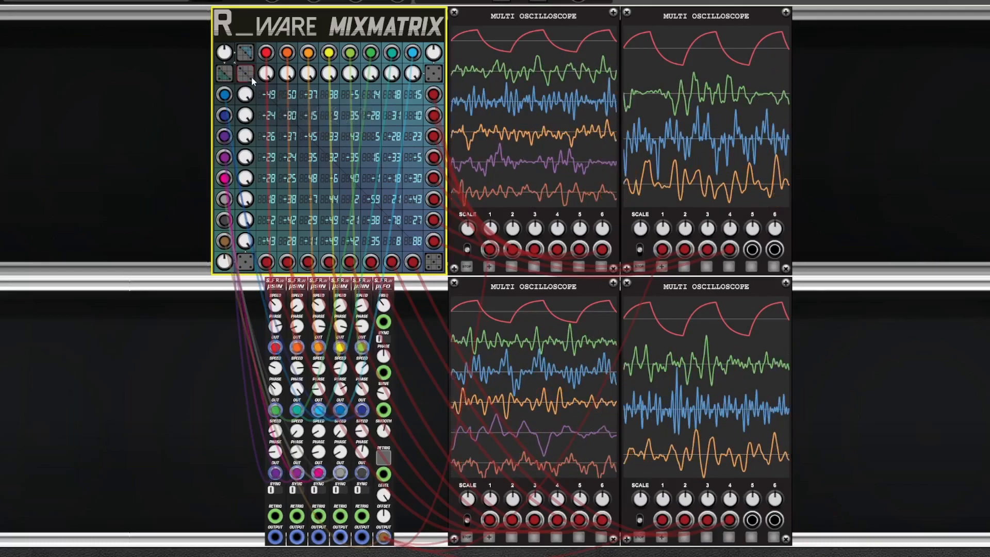
click(245, 53)
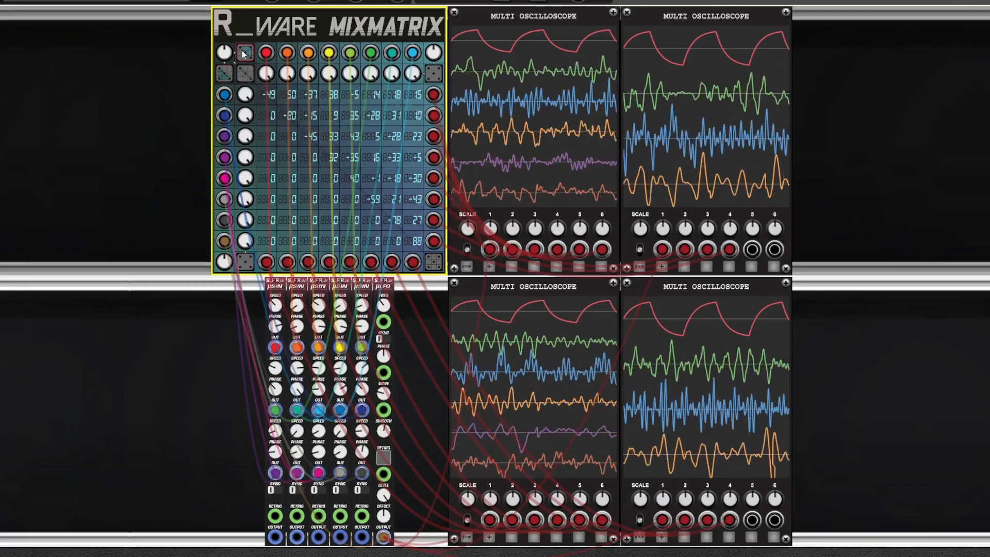
click(247, 73)
Raise the eight first-row mix cells one after another to 58, 46, 46, 49, 50, 42, 39 and 60
mouse_move(276, 95)
mouse_down()
mouse_move(281, 23)
mouse_move(299, 37)
mouse_up()
drag(311, 94, 317, 63)
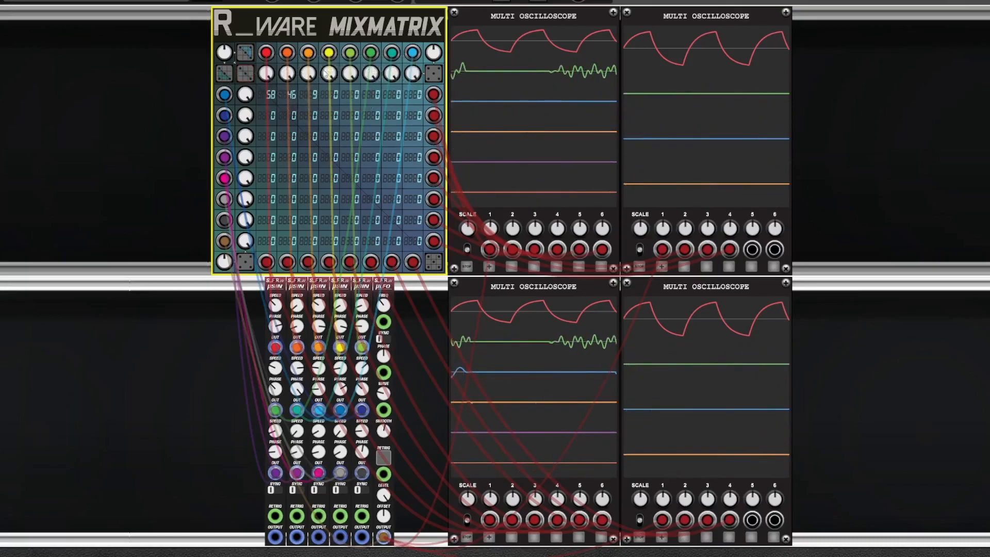
mouse_move(356, 98)
mouse_down()
mouse_move(362, 37)
mouse_move(384, 42)
mouse_up()
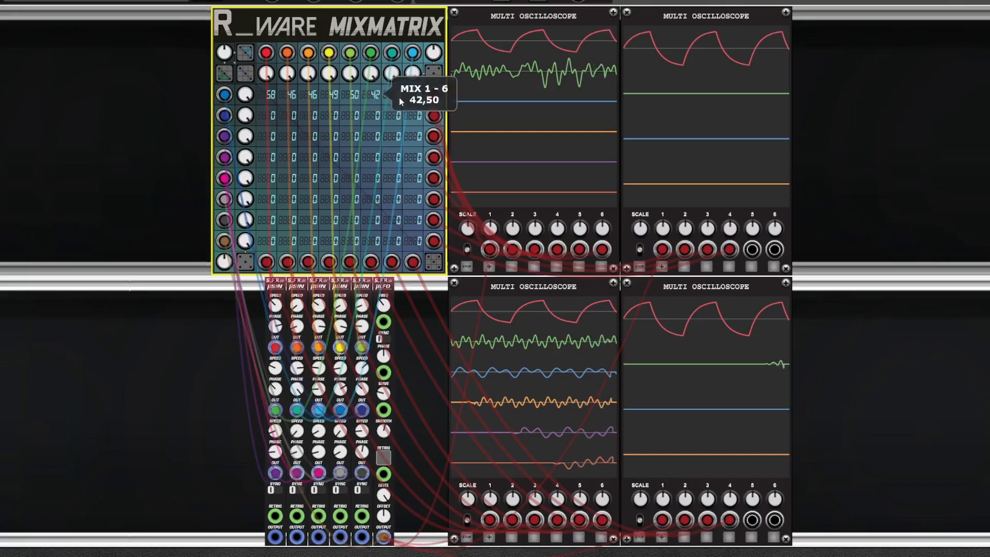
drag(420, 90, 426, 26)
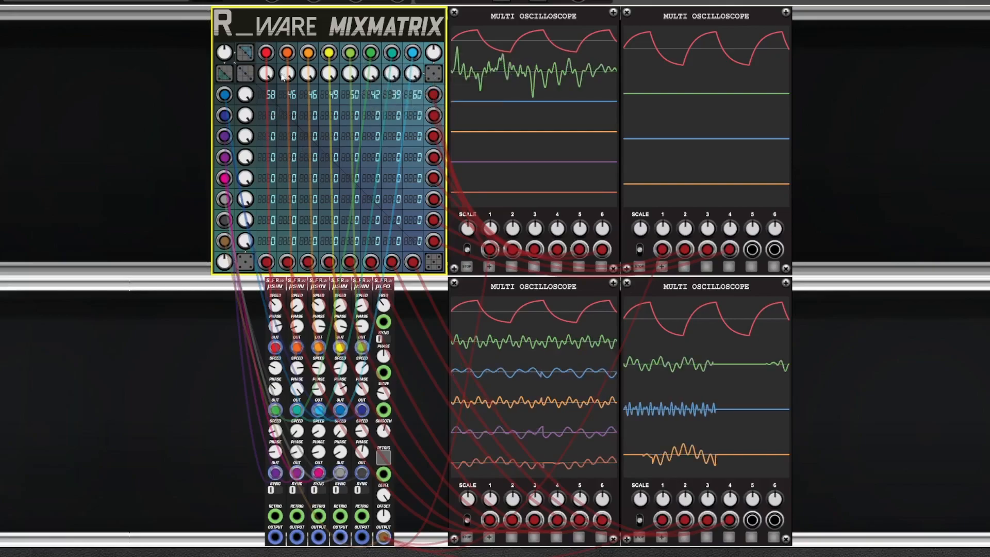
Raise the first-column mix cells in rows 2 to 8 to 48, 59, 48, 62, 61, 86 and 60
drag(273, 116, 275, 62)
drag(274, 137, 276, 78)
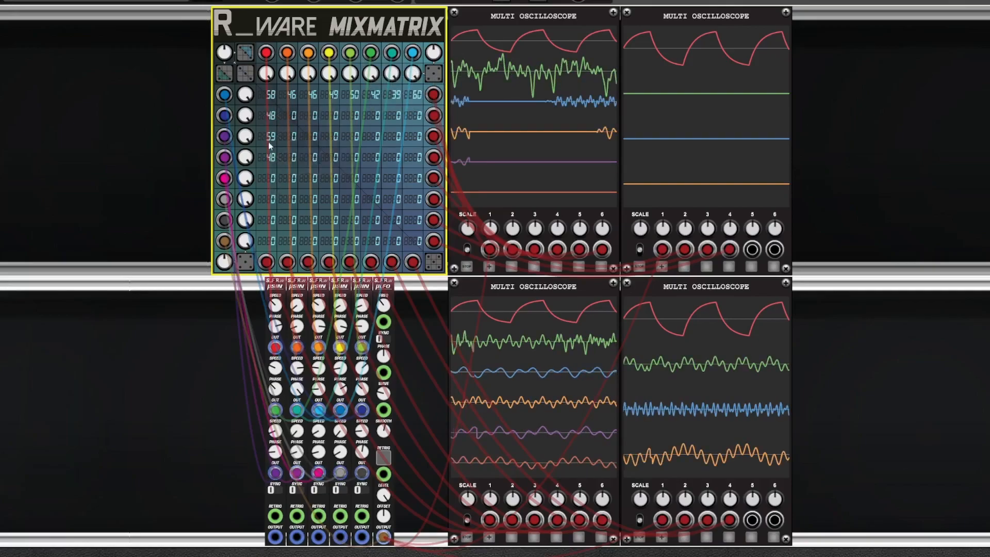
drag(272, 179, 271, 115)
drag(267, 200, 271, 136)
drag(272, 241, 270, 180)
drag(271, 222, 271, 129)
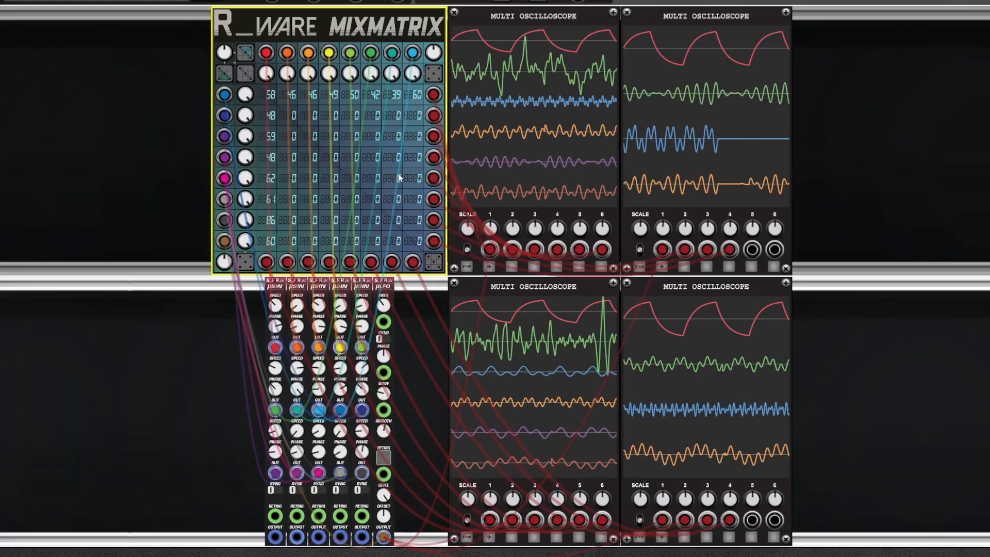